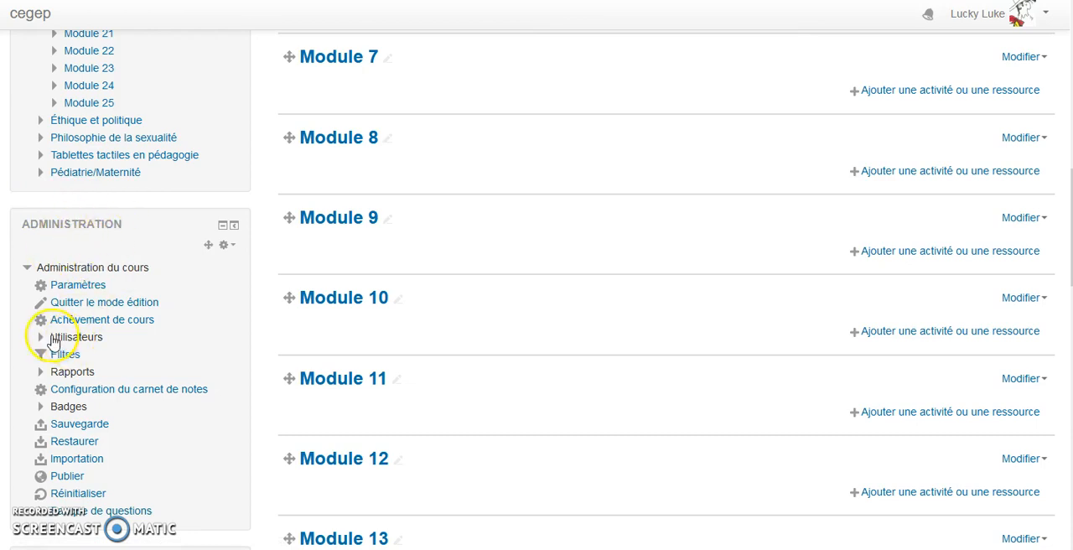
# - Open the course's enrolment methods and enable Auto-inscription (Étudiant)
pyautogui.click(54, 338)
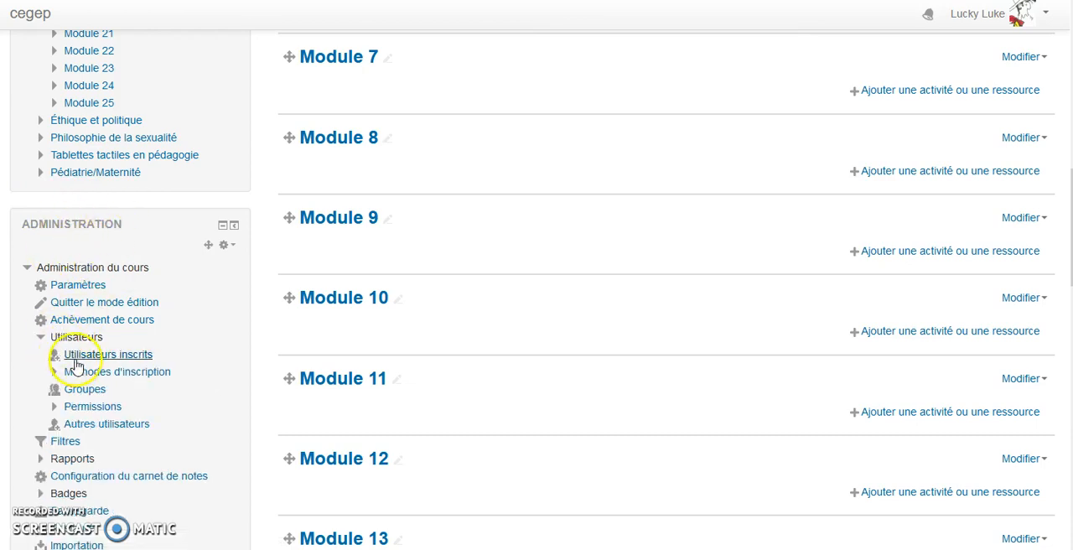
pyautogui.click(98, 376)
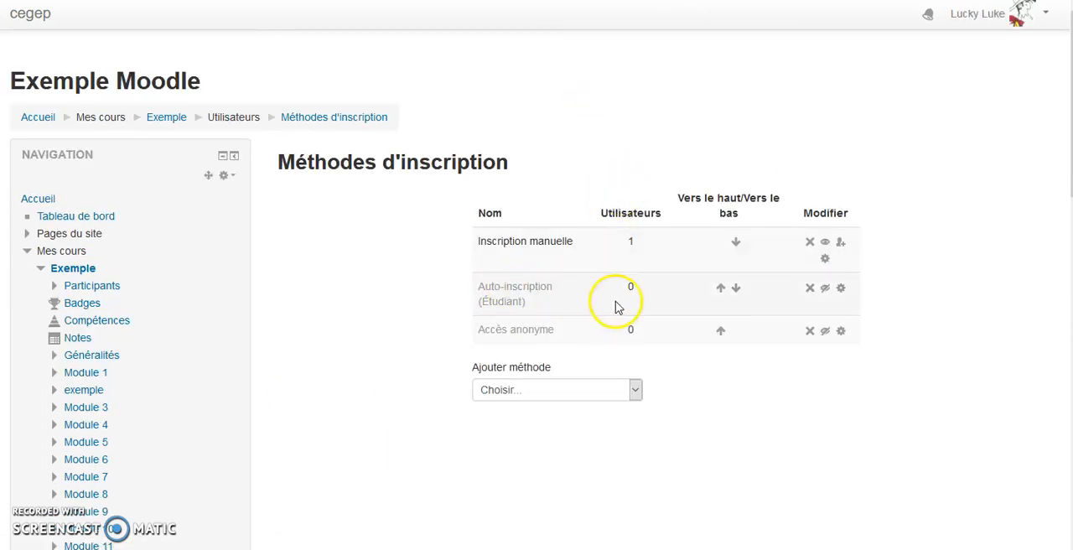
pyautogui.click(824, 293)
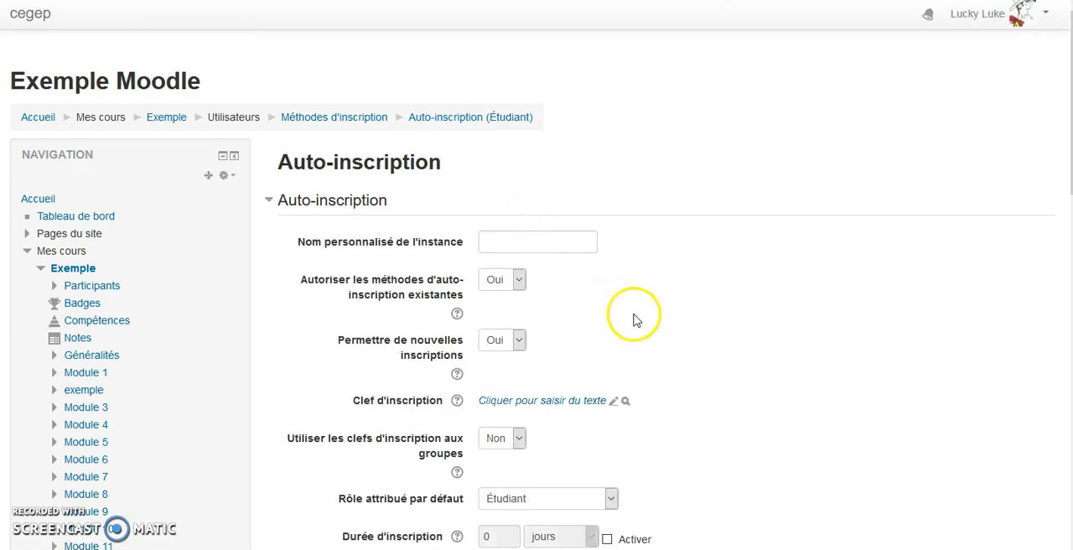
# - Enter the enrolment key in the Auto-inscription settings and reveal its characters to check it
pyautogui.scroll(-1, 621, 310)
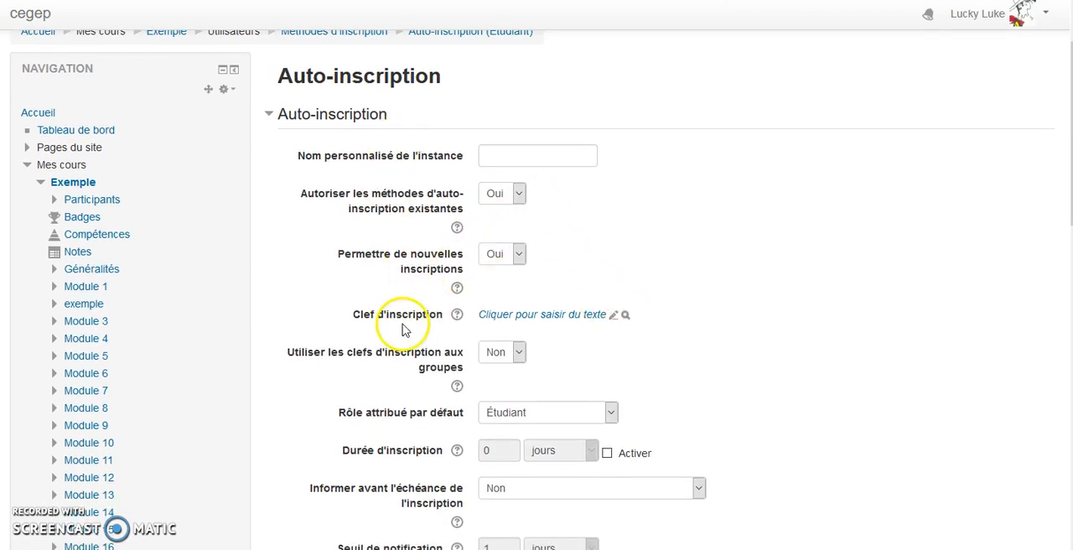
pyautogui.click(542, 315)
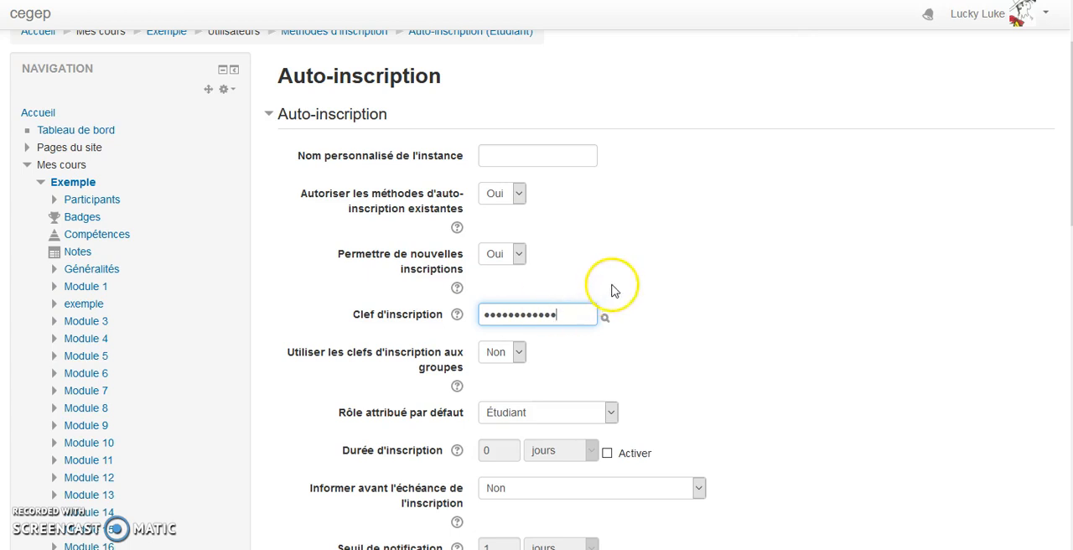
pyautogui.click(611, 318)
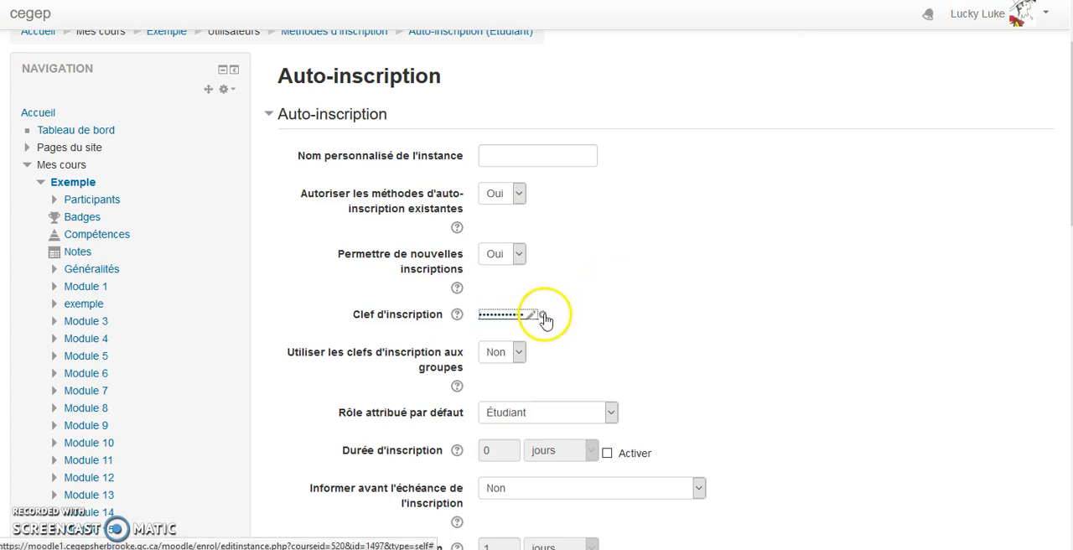
pyautogui.click(542, 317)
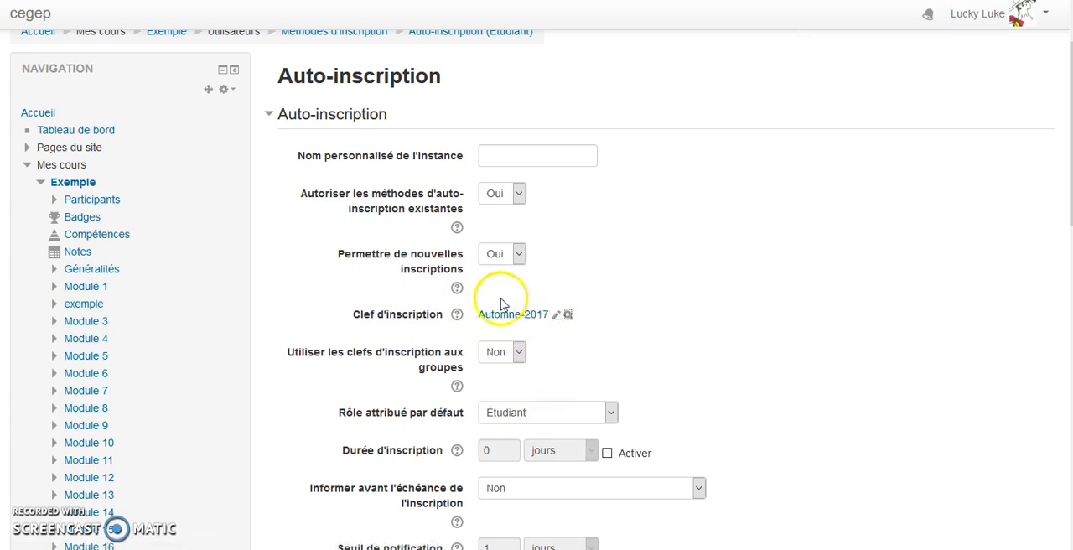
pyautogui.click(530, 316)
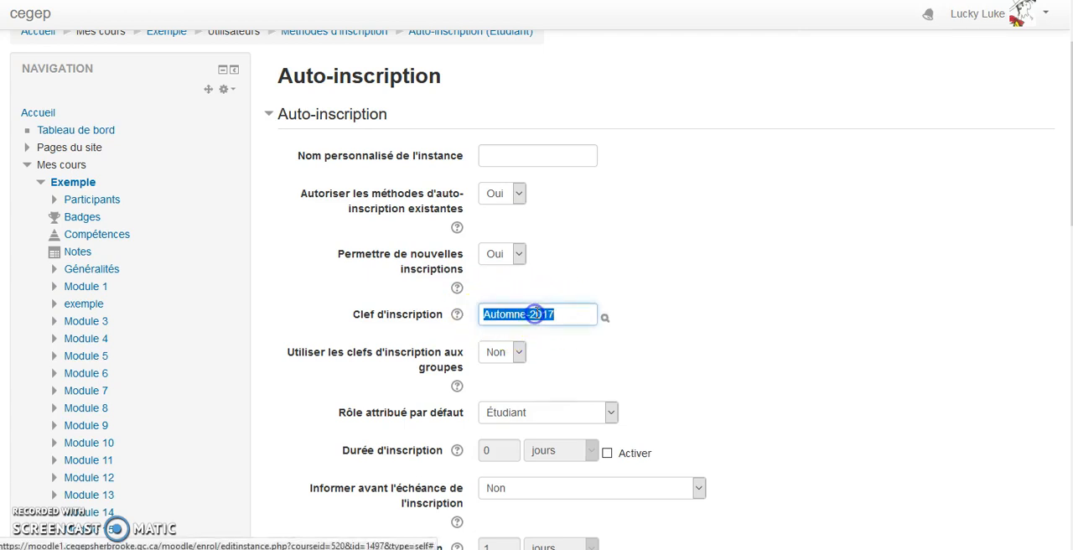
pyautogui.click(659, 264)
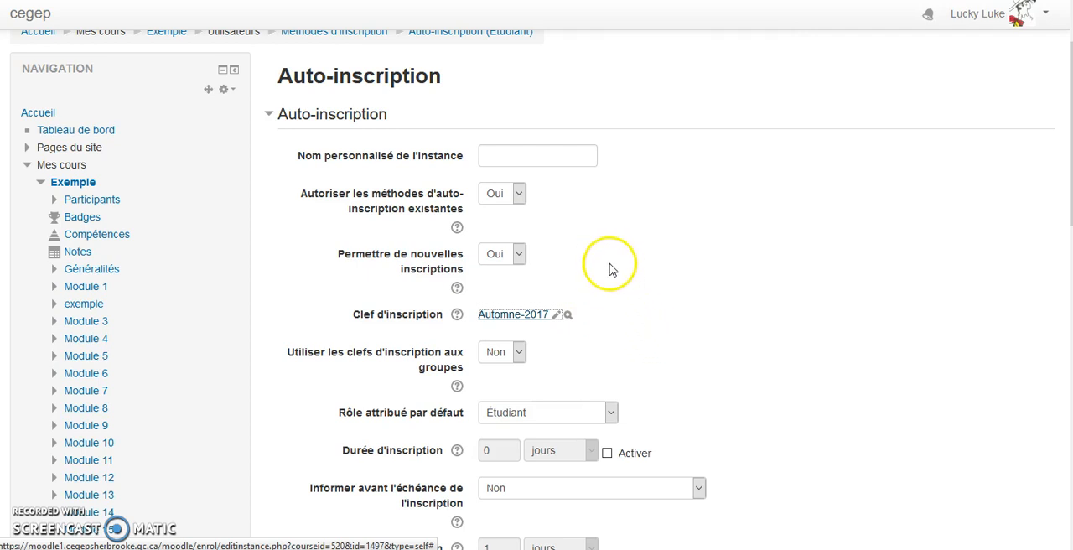
pyautogui.click(346, 310)
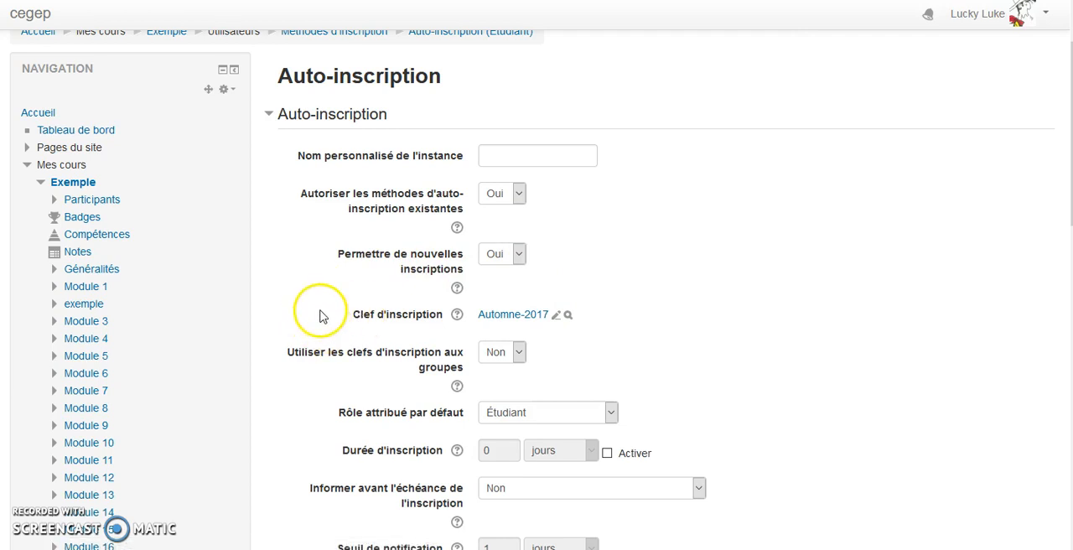
# - Leave the Auto-inscription settings without saving and open the list of enrolled users
pyautogui.scroll(-5, 210, 311)
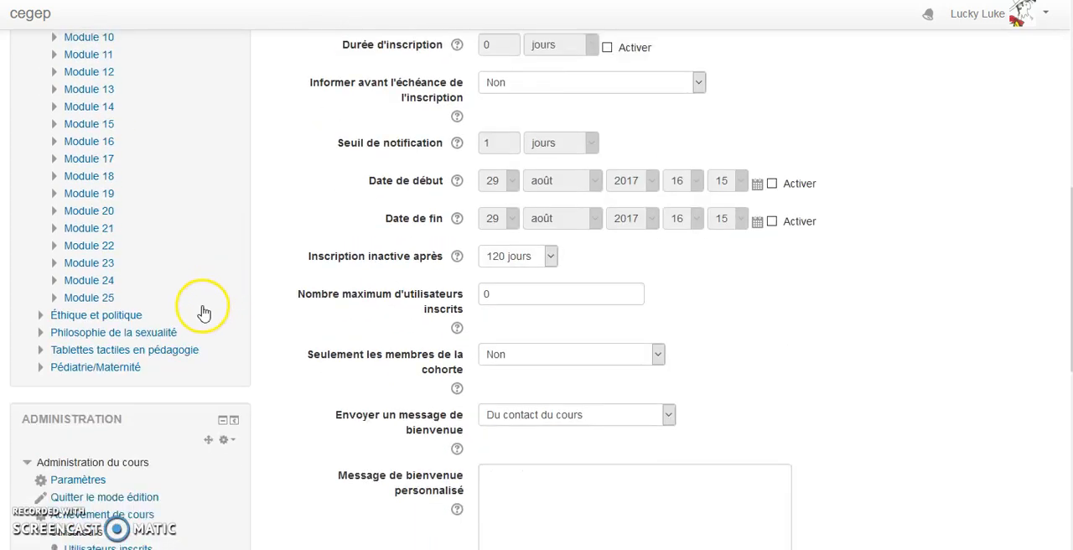
pyautogui.scroll(-2, 100, 470)
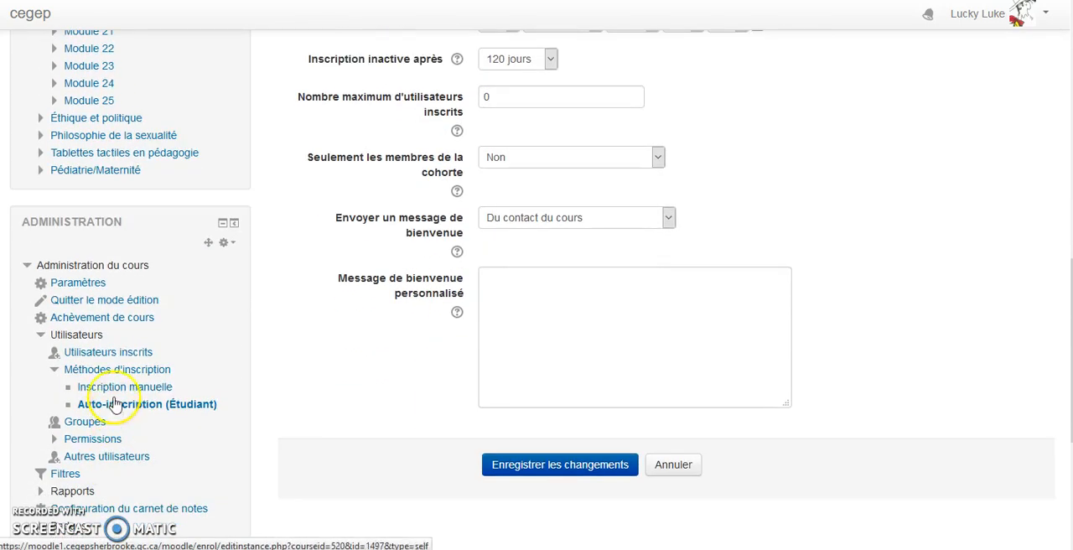
pyautogui.click(120, 352)
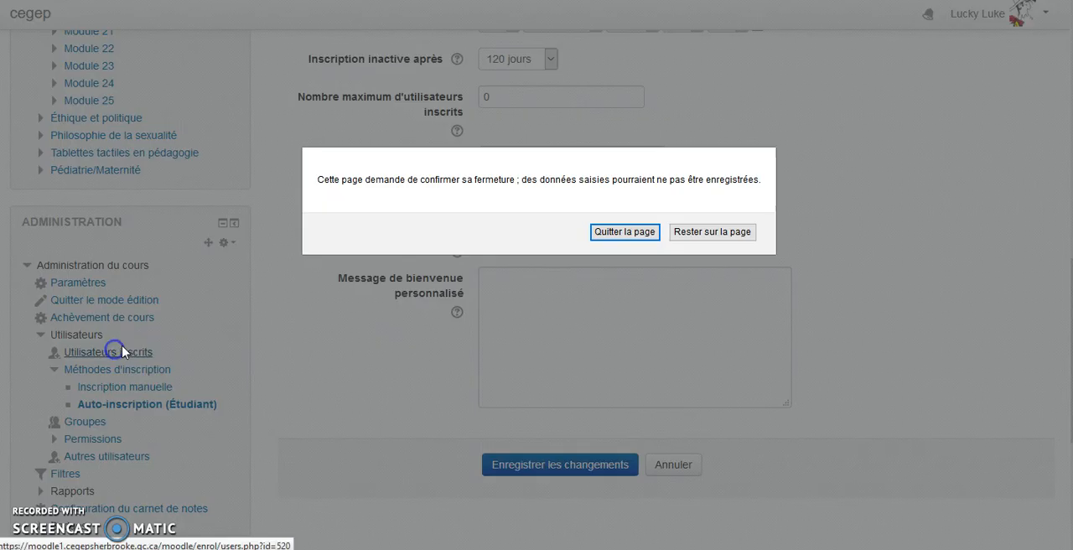
pyautogui.click(625, 233)
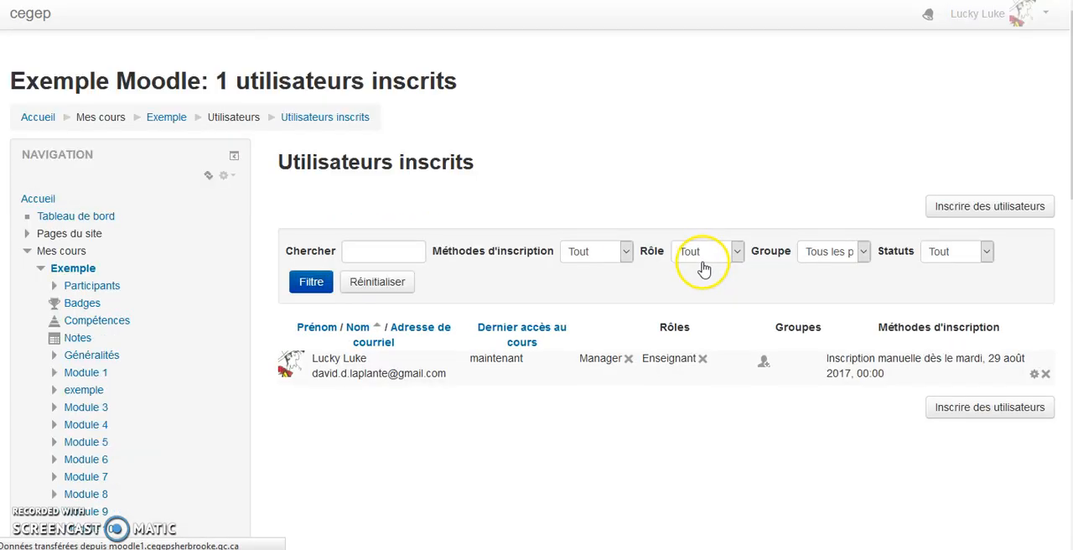
# - Look through the manual enrolment dialog, including its assigned role, search field and list of available users, and close it
pyautogui.click(968, 411)
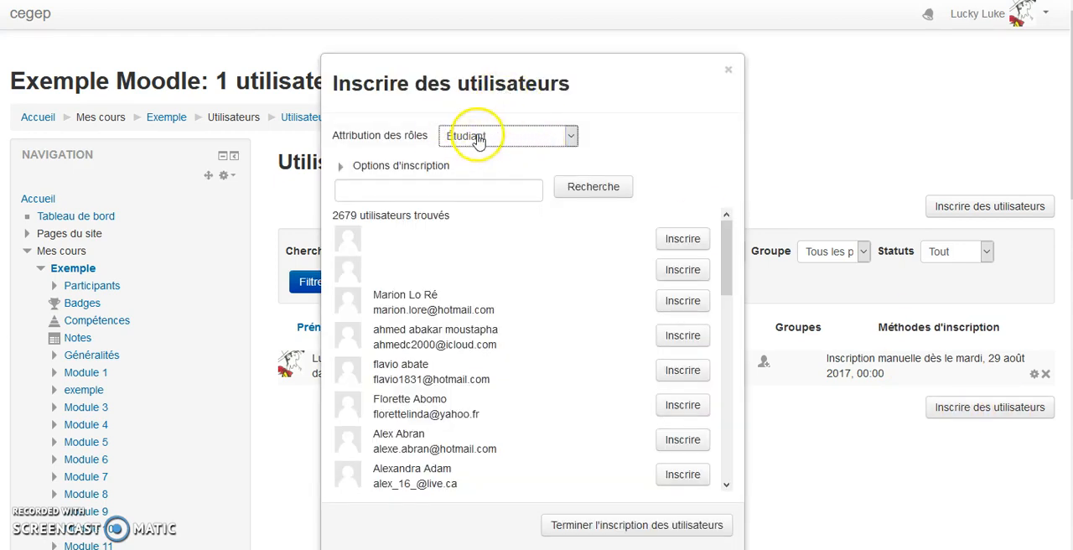
pyautogui.click(479, 184)
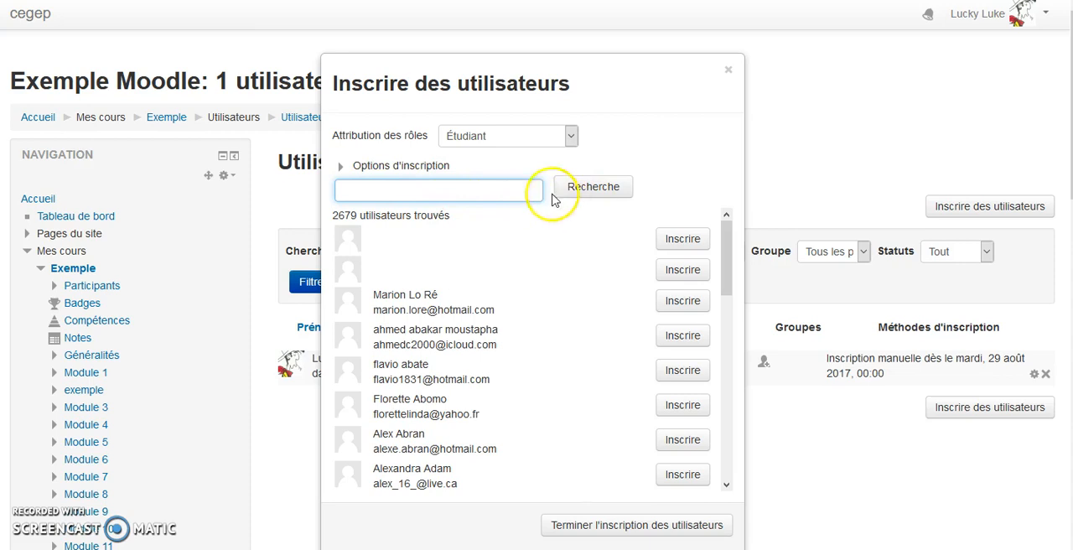
pyautogui.scroll(-1, 584, 220)
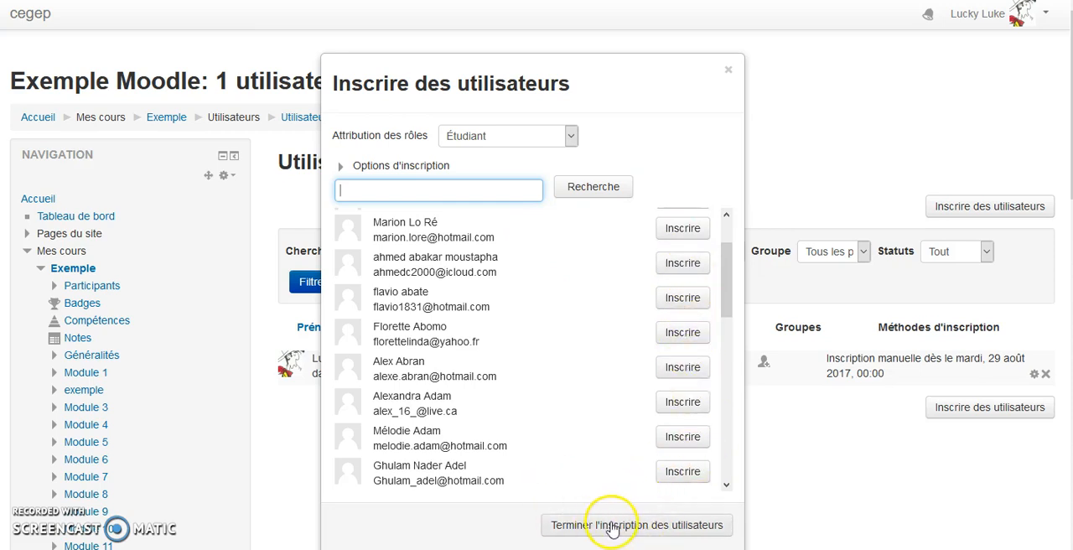
pyautogui.click(729, 70)
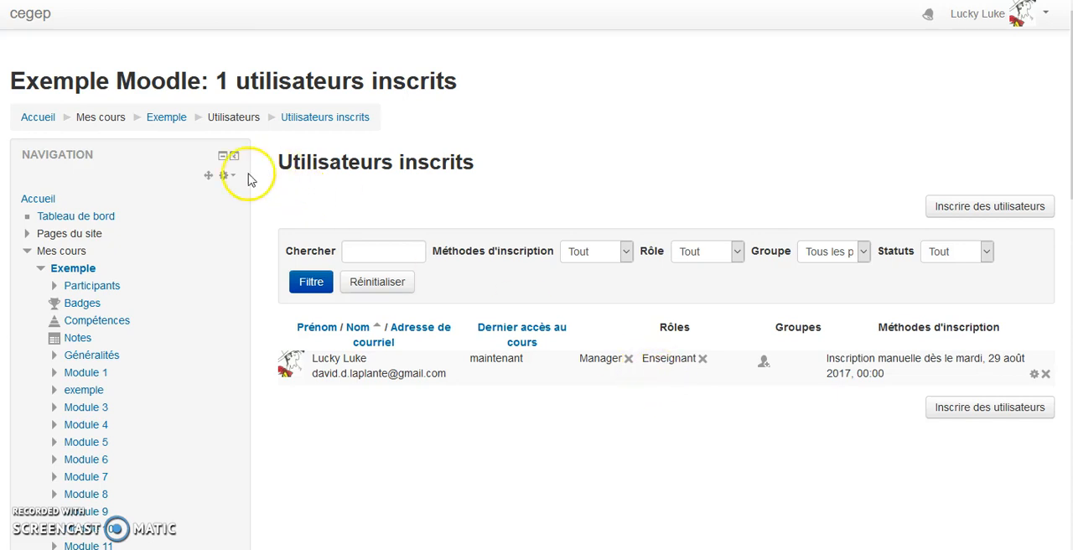
# - Open the settings of the Auto-inscription (Étudiant) enrolment method, enter the enrolment key and reveal it
pyautogui.scroll(-2, 240, 184)
pyautogui.scroll(-5, 242, 199)
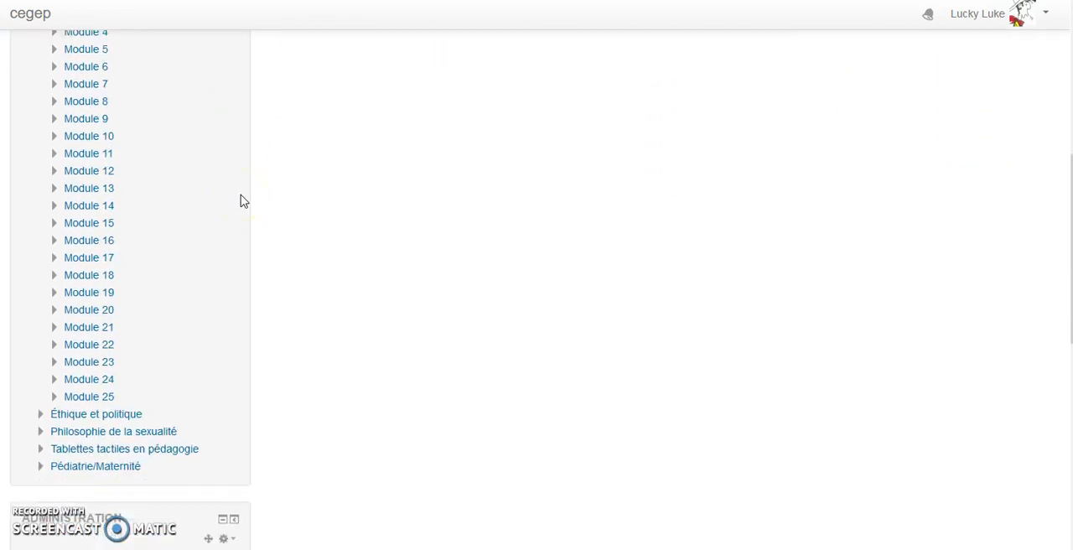
pyautogui.scroll(-1, 244, 200)
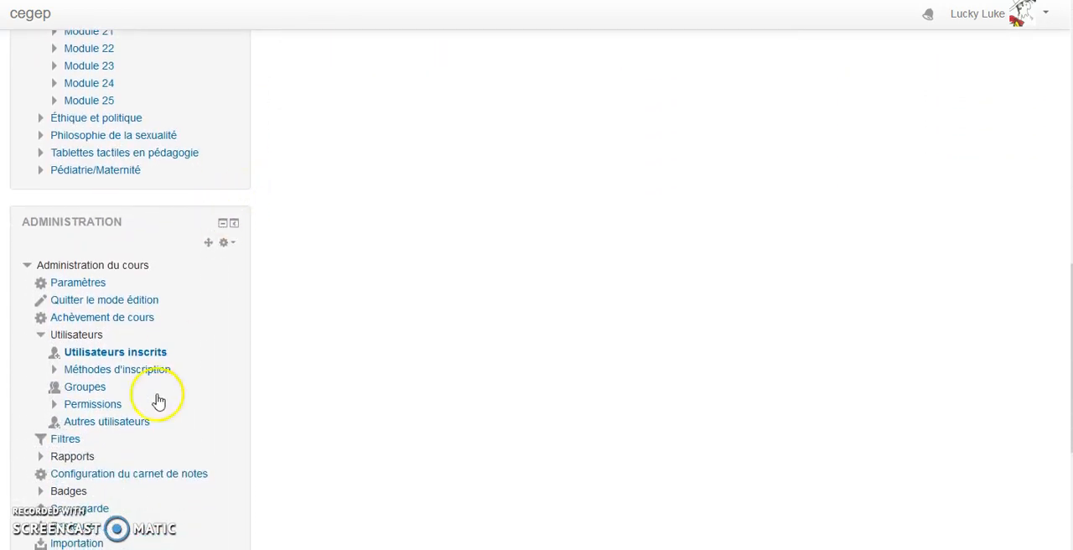
pyautogui.click(120, 370)
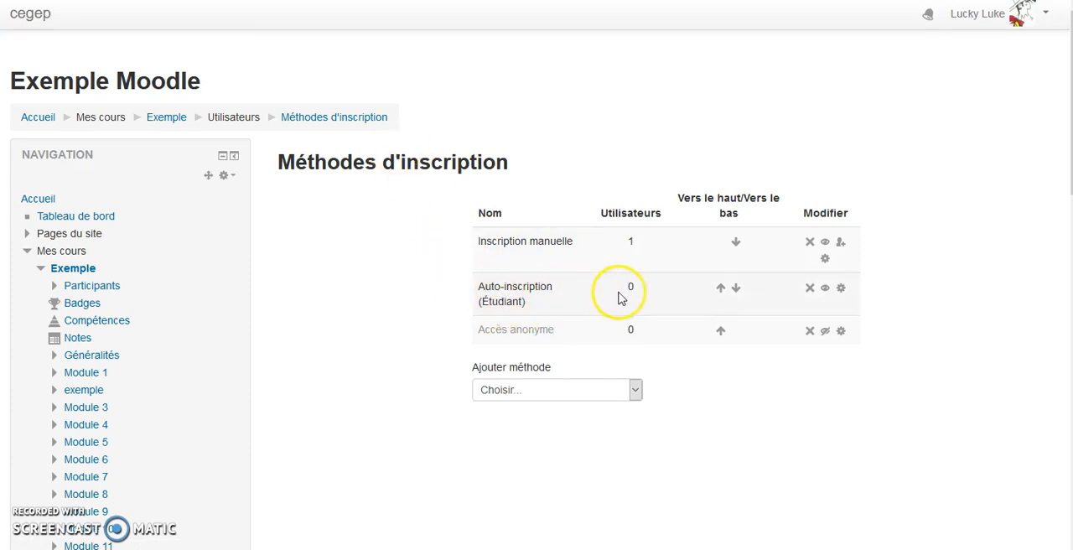
pyautogui.click(842, 290)
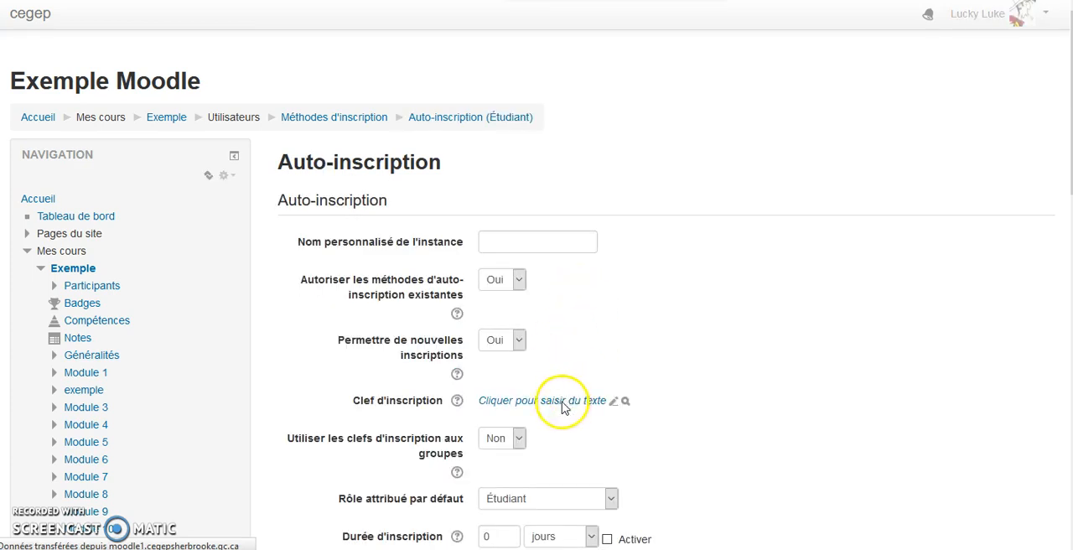
pyautogui.click(566, 403)
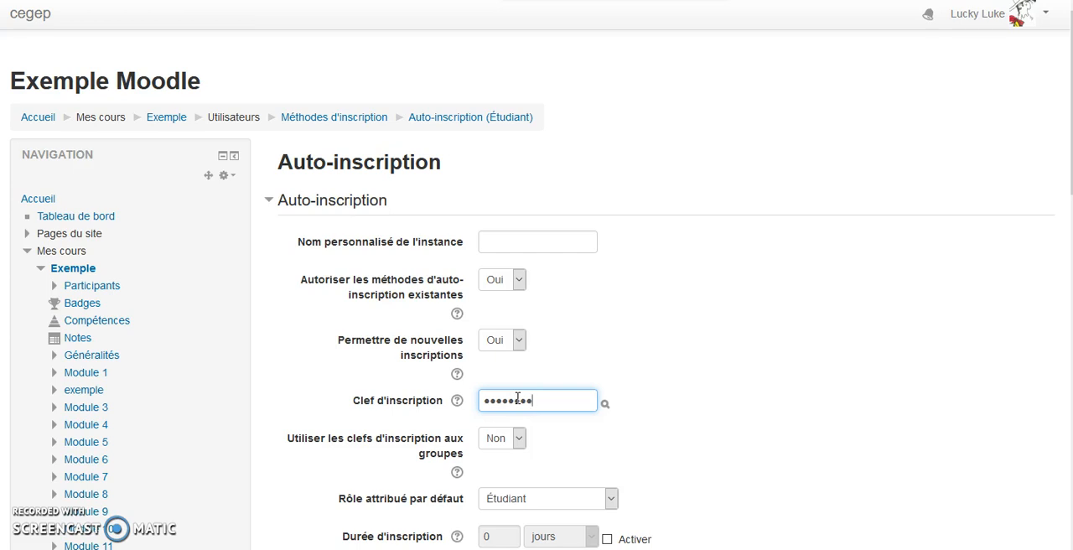
pyautogui.click(668, 357)
pyautogui.click(544, 402)
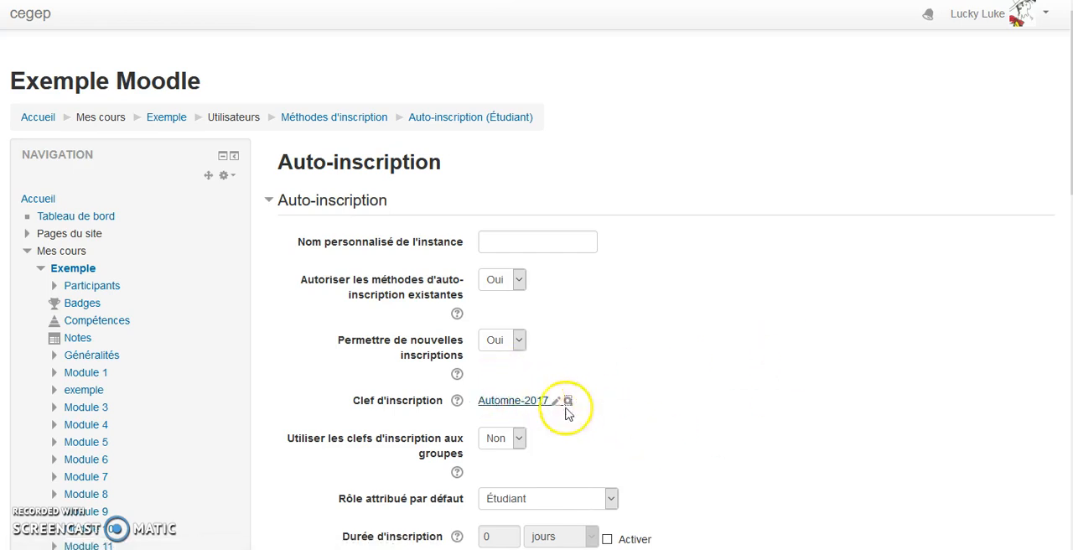
# - Set the use of group enrolment keys to Oui and save the Auto-inscription settings
pyautogui.scroll(-3, 709, 385)
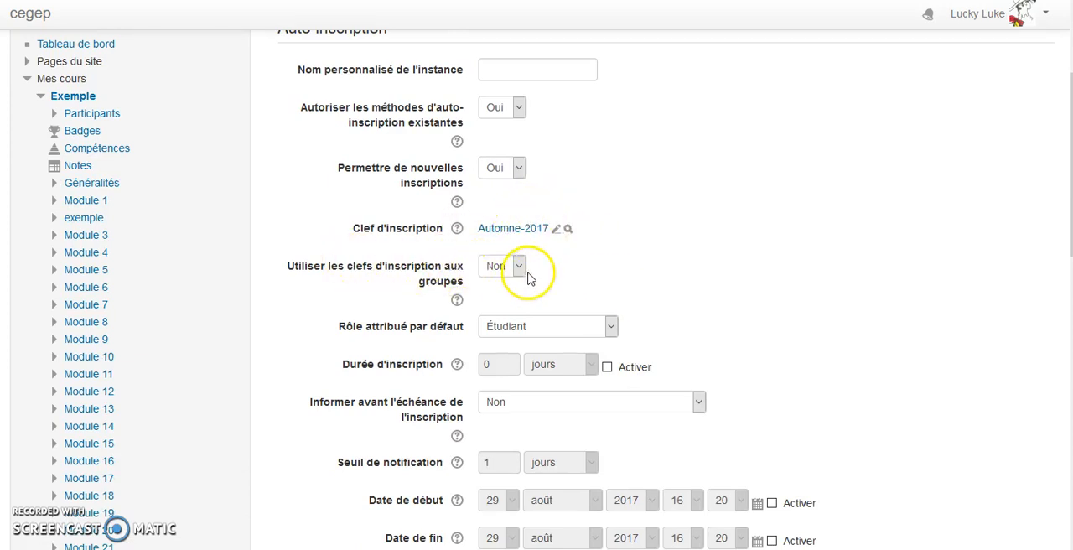
pyautogui.click(514, 268)
pyautogui.click(509, 283)
pyautogui.click(557, 280)
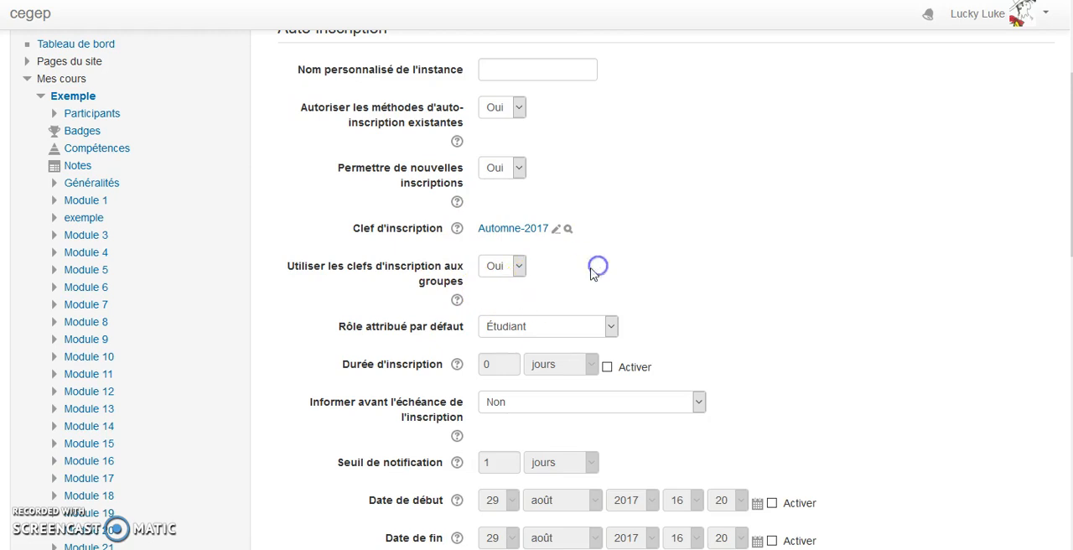
pyautogui.scroll(-1, 579, 294)
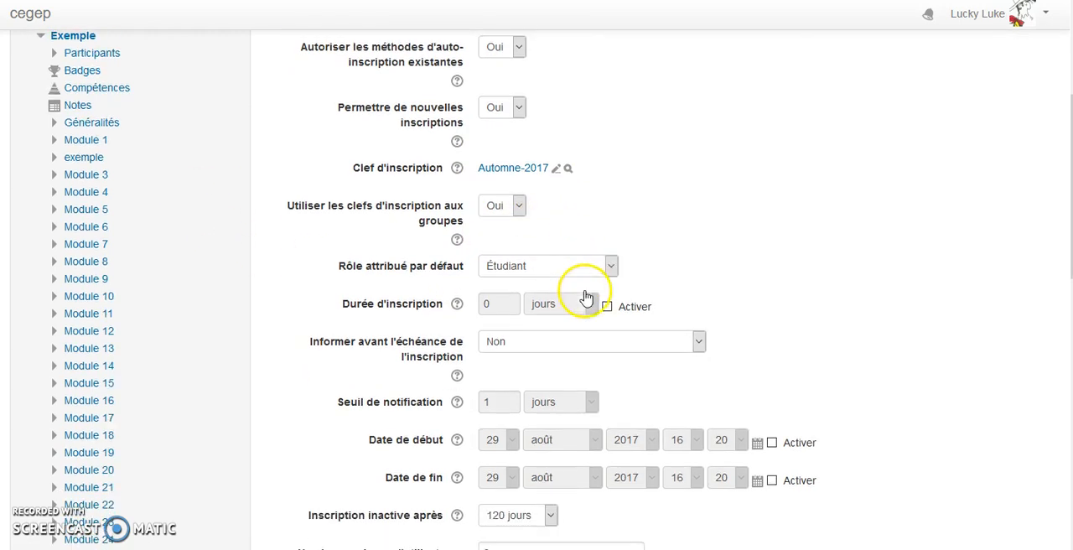
pyautogui.scroll(-2, 717, 158)
pyautogui.scroll(-4, 719, 157)
pyautogui.click(559, 382)
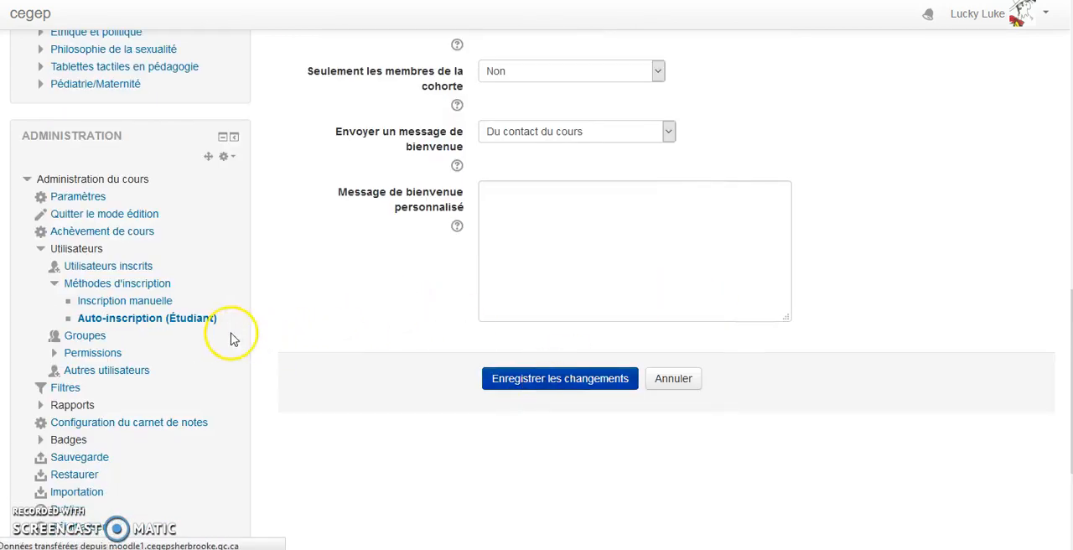
# - Open the course's groups and start a new group with the name Groupe 2236
pyautogui.scroll(-10, 175, 273)
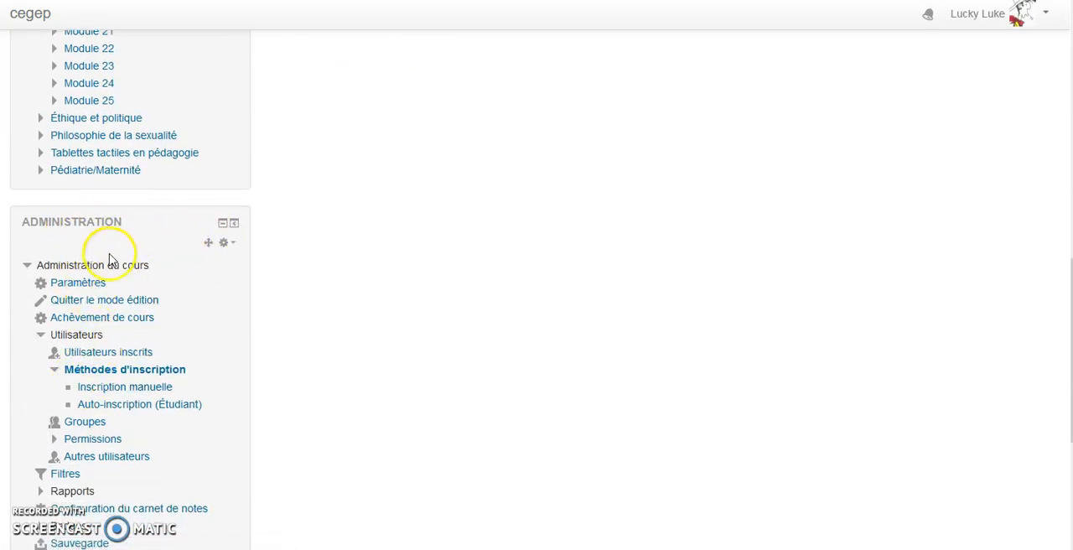
pyautogui.click(82, 424)
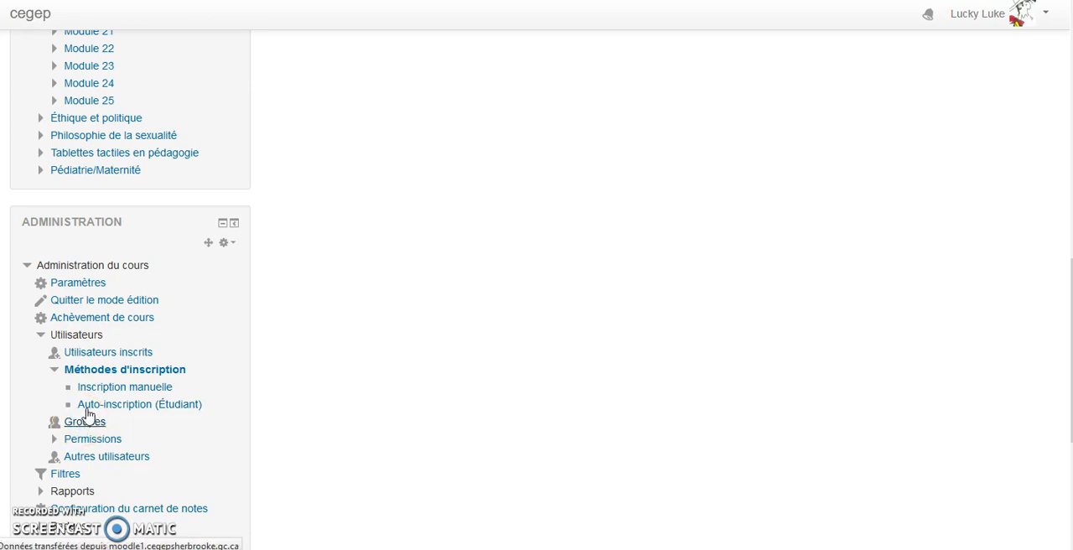
pyautogui.scroll(-1, 398, 473)
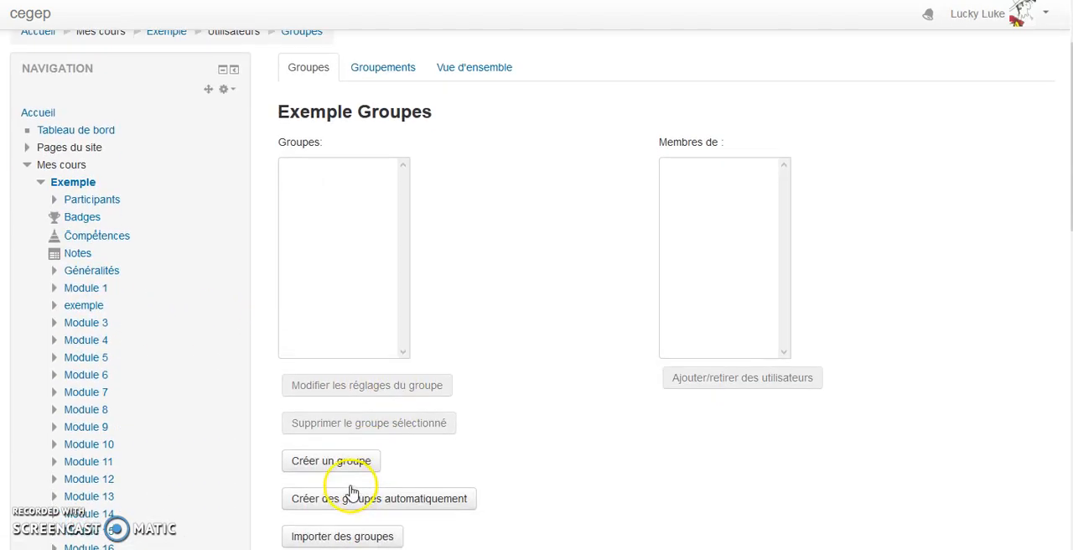
pyautogui.click(344, 460)
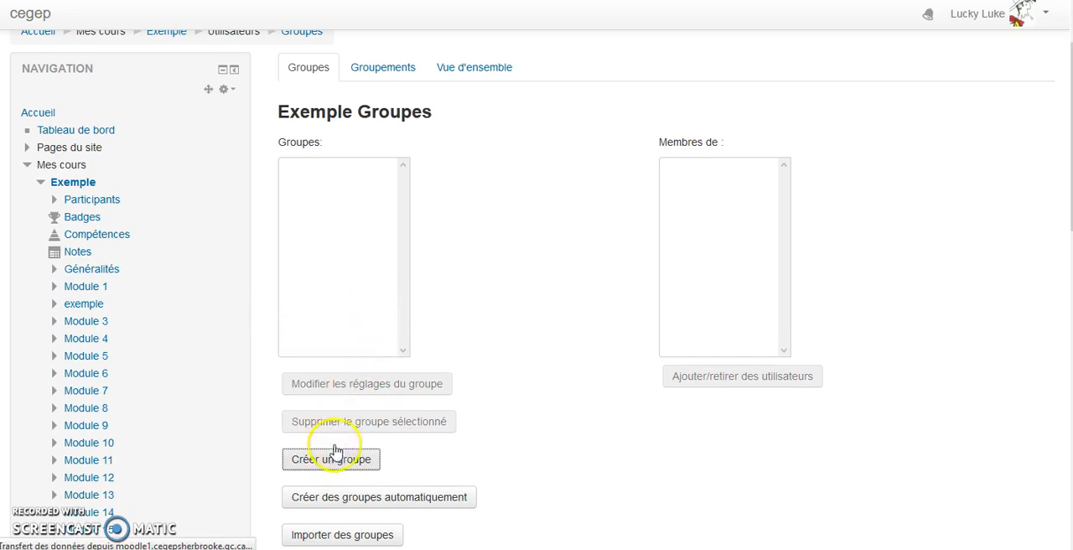
pyautogui.click(504, 193)
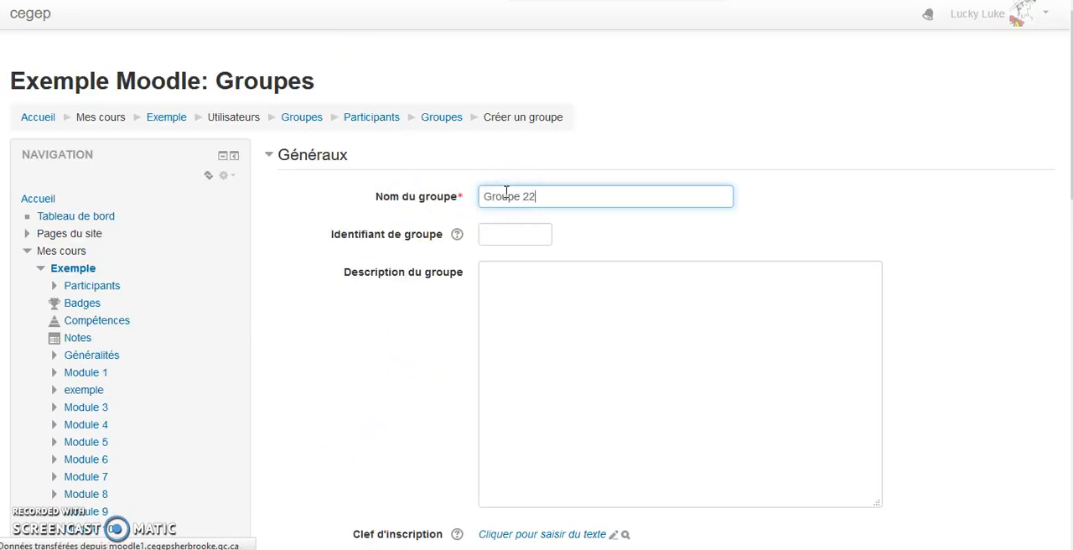
pyautogui.write('Groupe 2236')
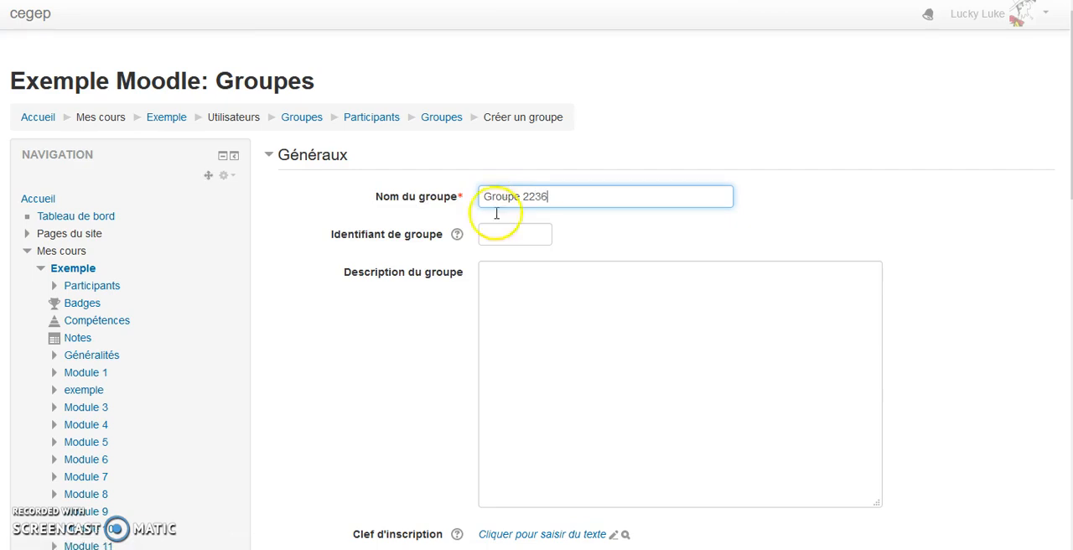
pyautogui.click(819, 196)
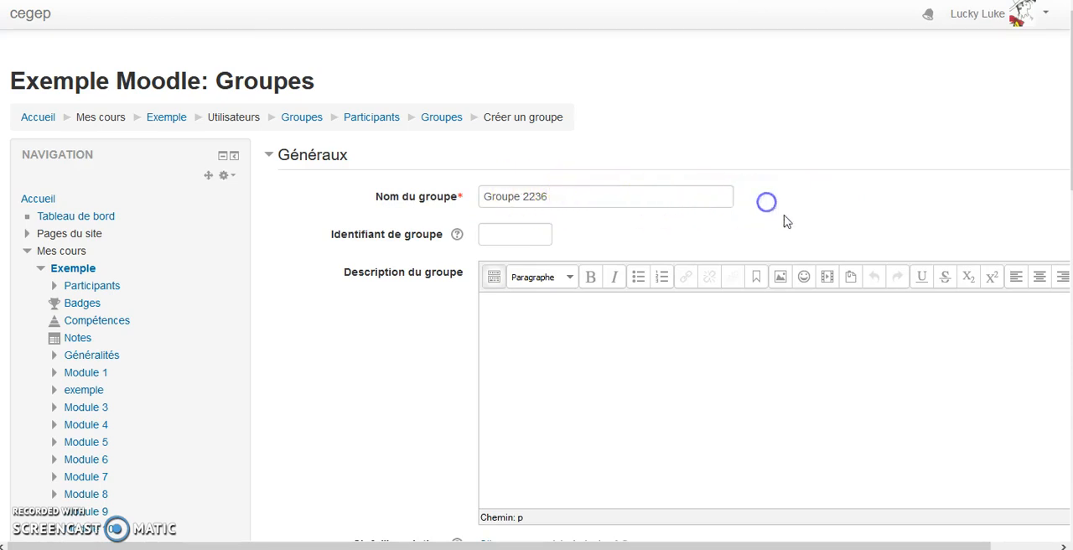
# - Enter the enrolment key for Groupe 2236 and reveal it to check the entry
pyautogui.scroll(-3, 683, 247)
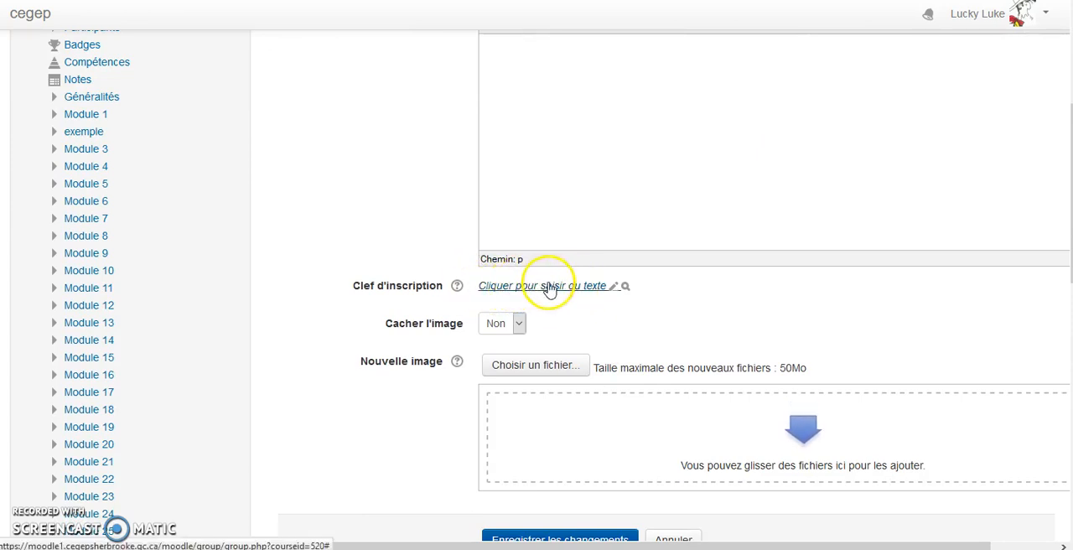
pyautogui.click(552, 286)
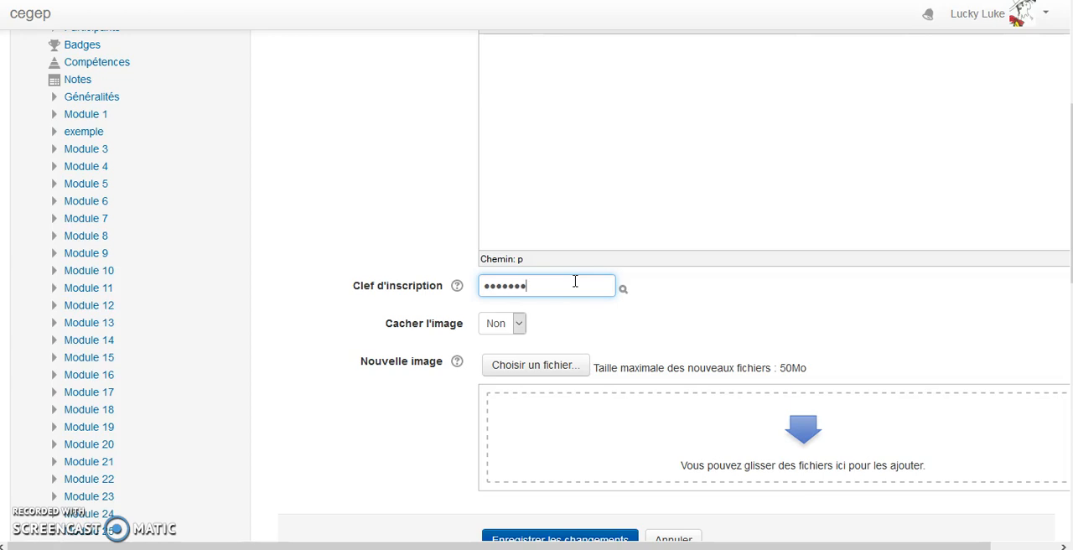
pyautogui.click(732, 321)
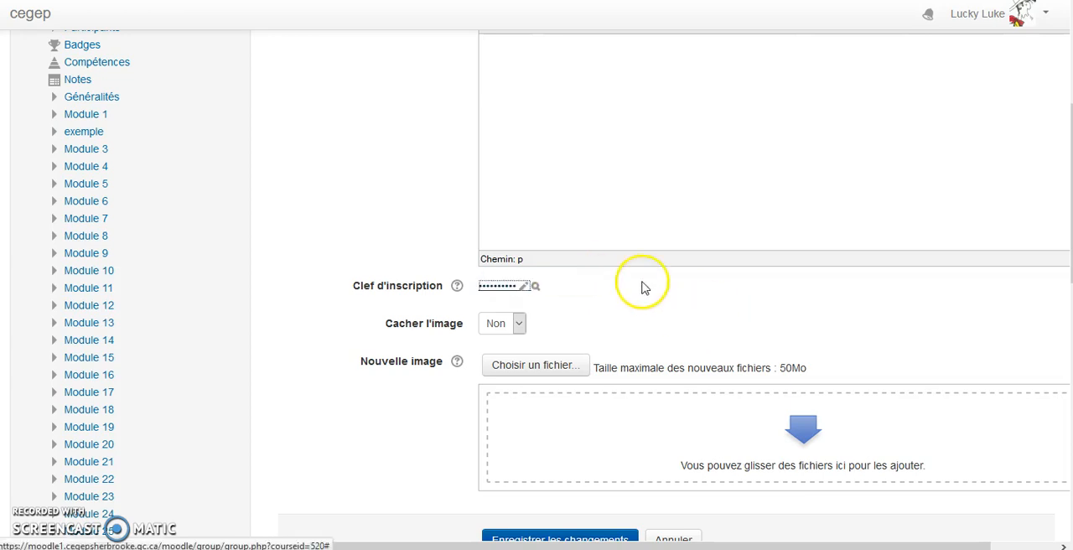
pyautogui.click(551, 287)
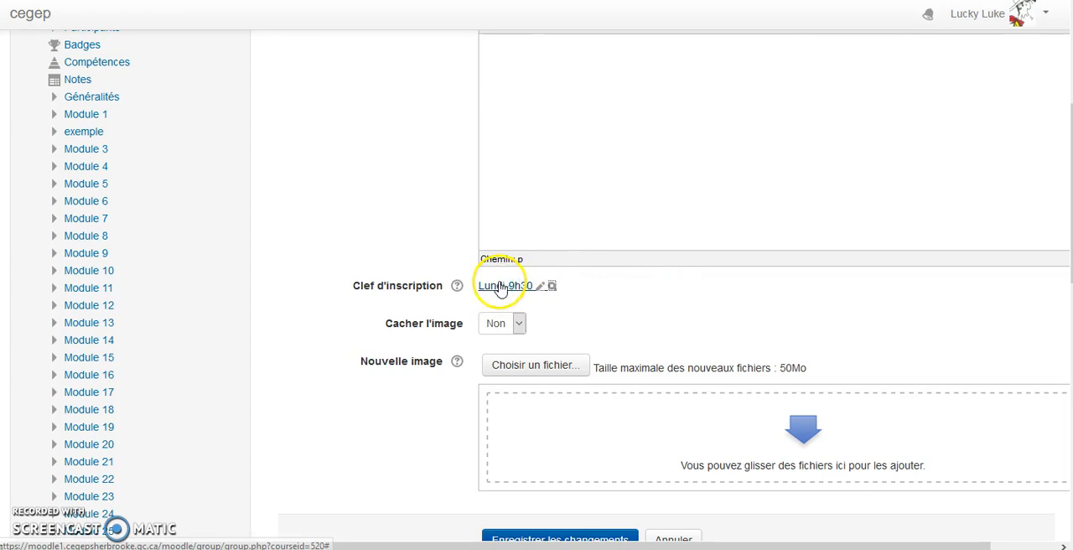
pyautogui.click(513, 286)
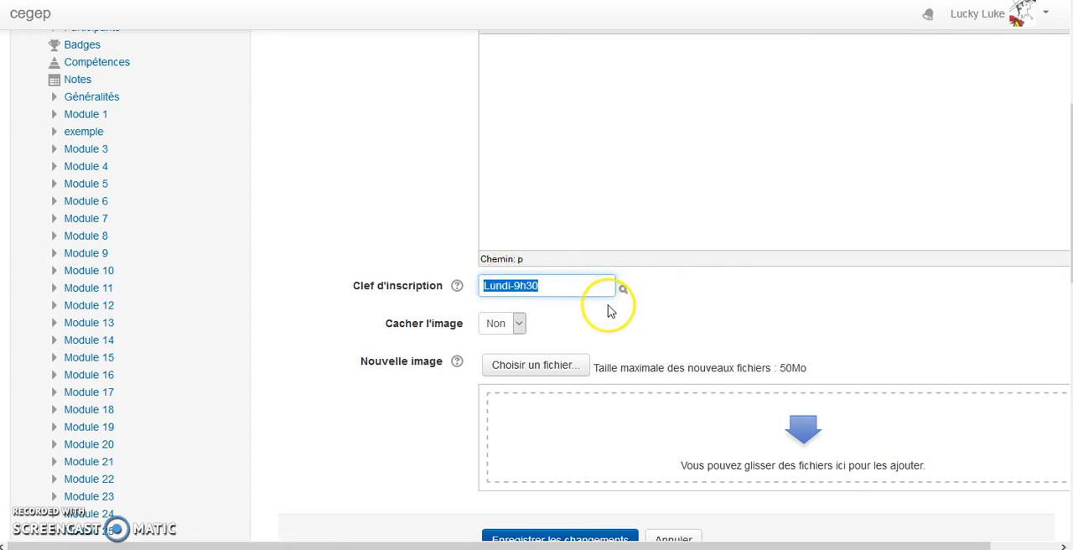
pyautogui.click(710, 318)
# - Save the new group Groupe 2236 and look over the course's group list and management options
pyautogui.scroll(-2, 705, 335)
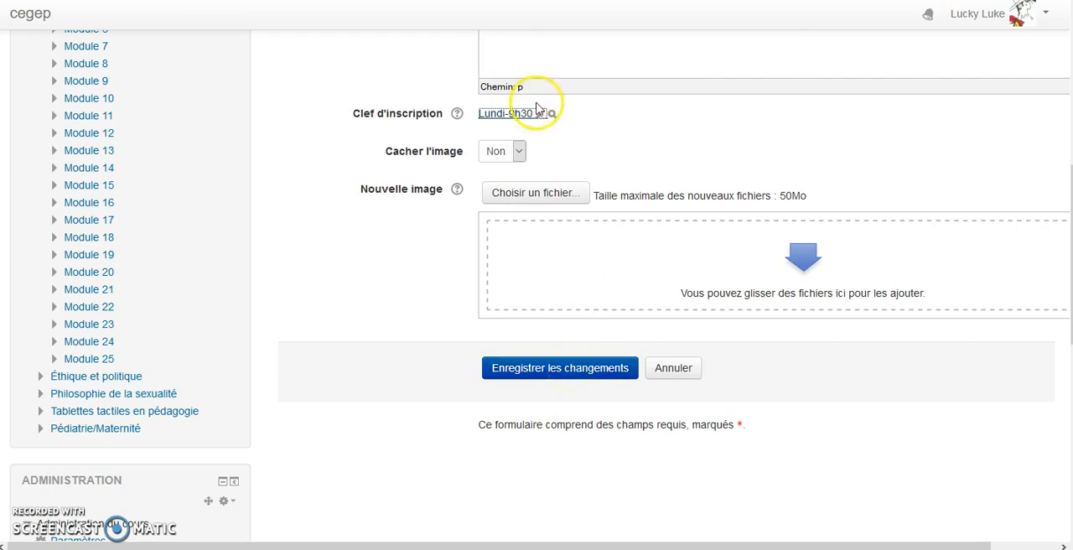
pyautogui.click(577, 374)
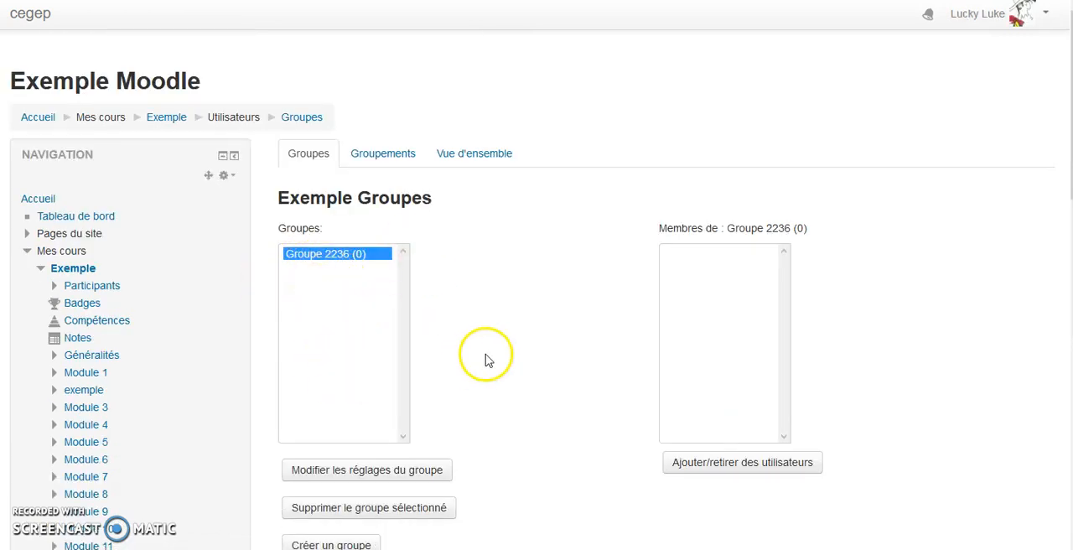
pyautogui.scroll(-2, 491, 366)
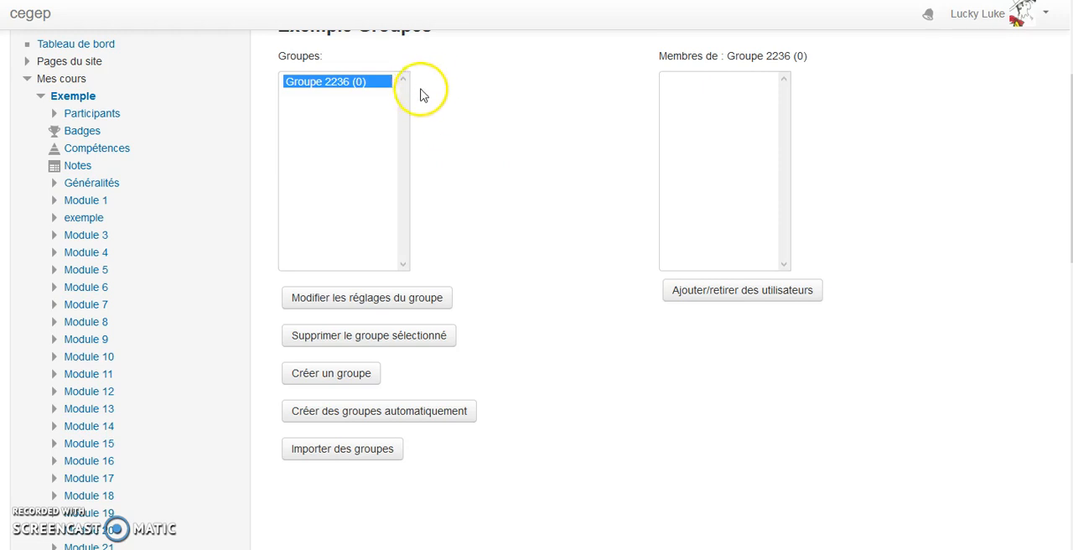
pyautogui.scroll(3, 445, 129)
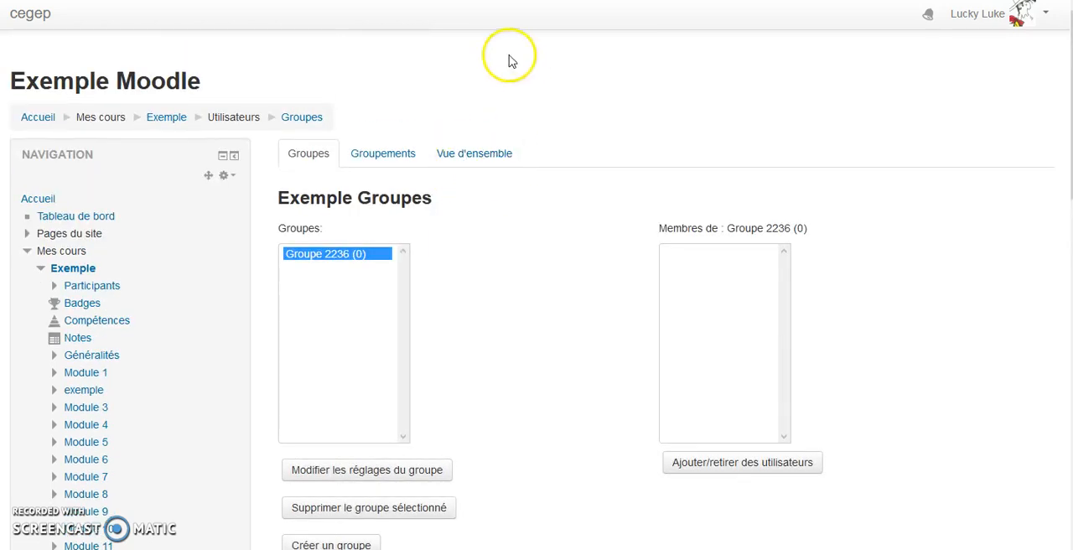